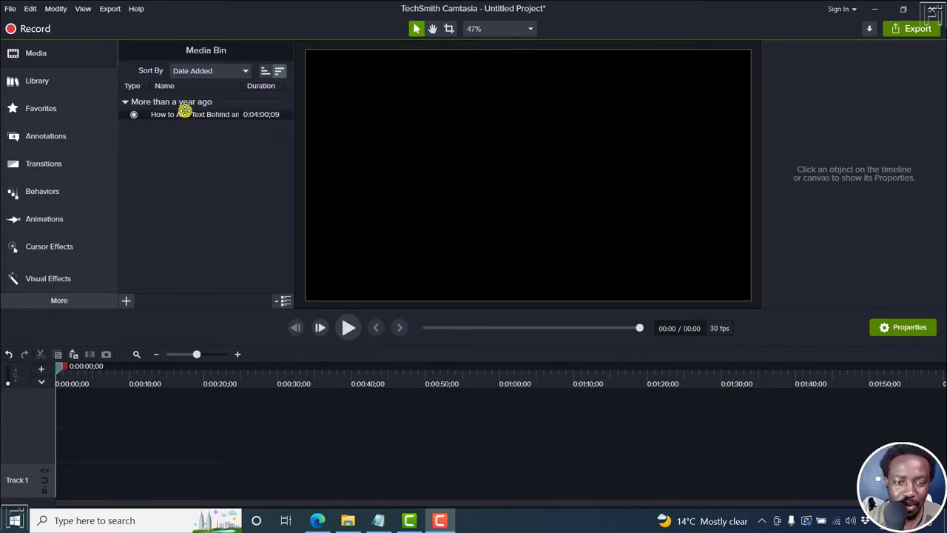
- Place the recording on the timeline and check the camera clip is a 25% inset at X 800, Y -450
mouse_move(182, 114)
left_mouse_down()
mouse_move(178, 316)
mouse_move(126, 415)
left_mouse_up()
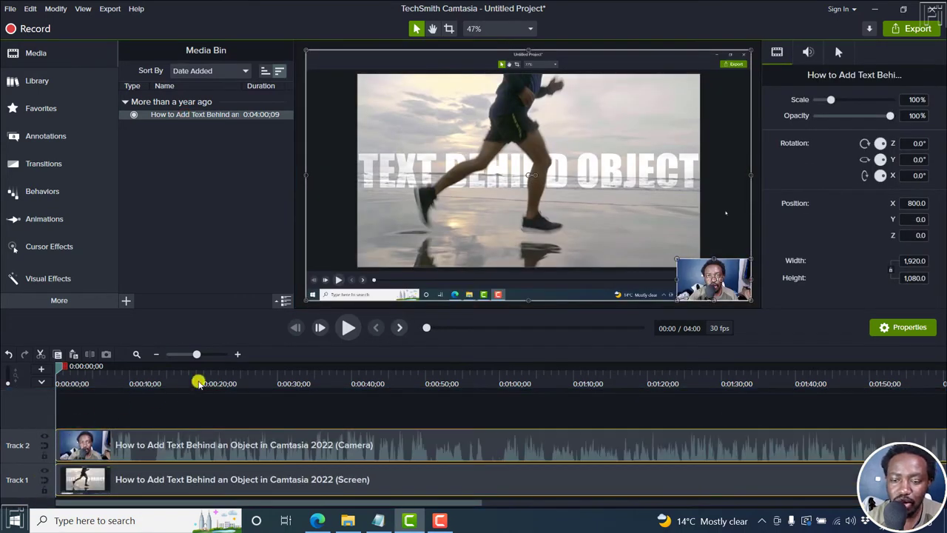
left_click_drag(255, 481, 376, 475)
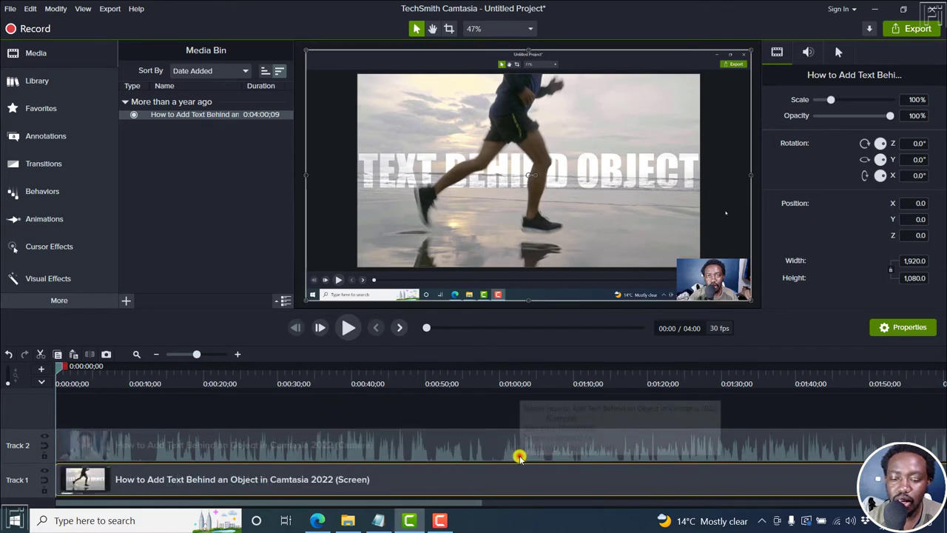
left_click(520, 456)
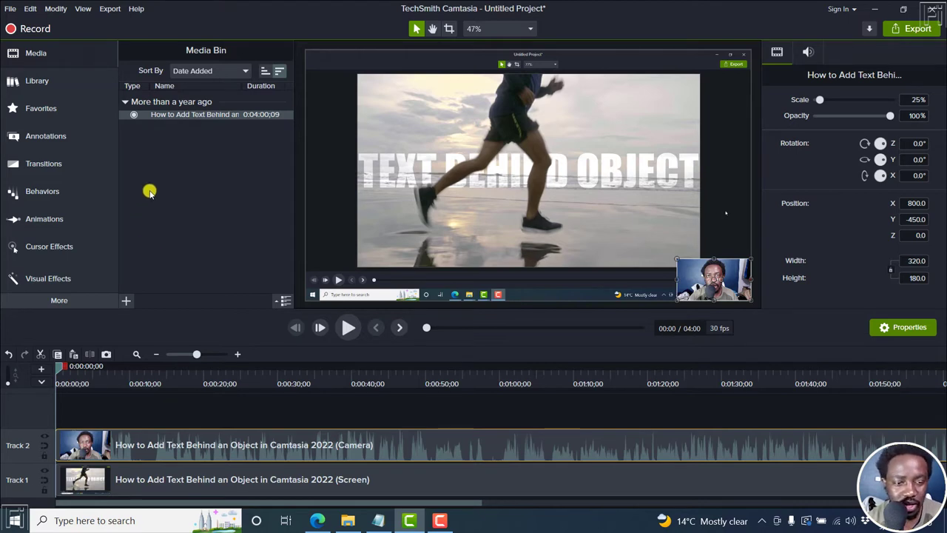
- Add a Bold-style yellow circle shape on a new track, stretched to the full 4:00 length
left_click(51, 140)
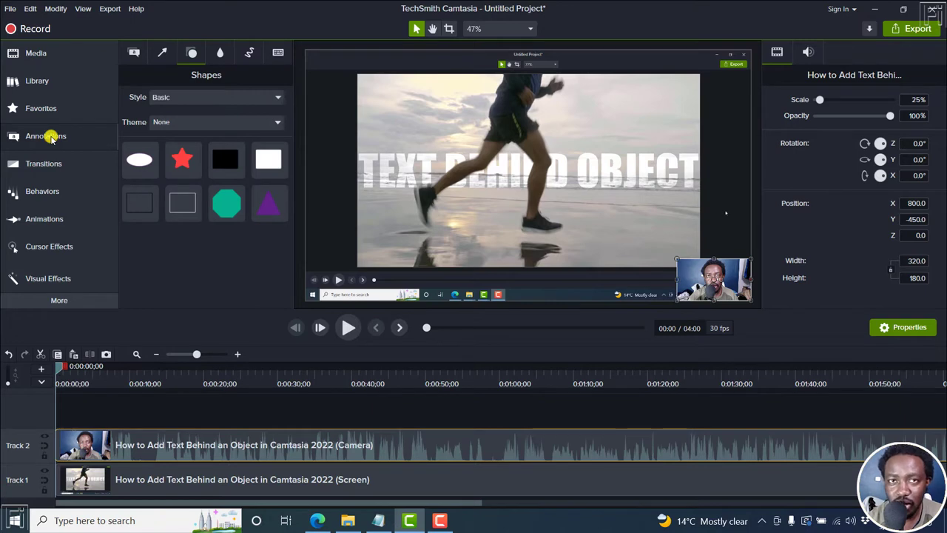
left_click(165, 97)
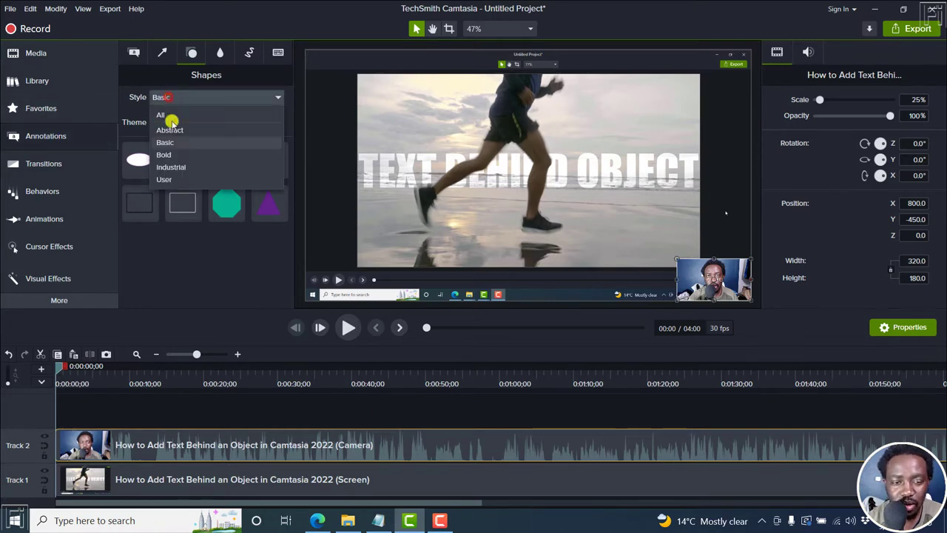
left_click(177, 155)
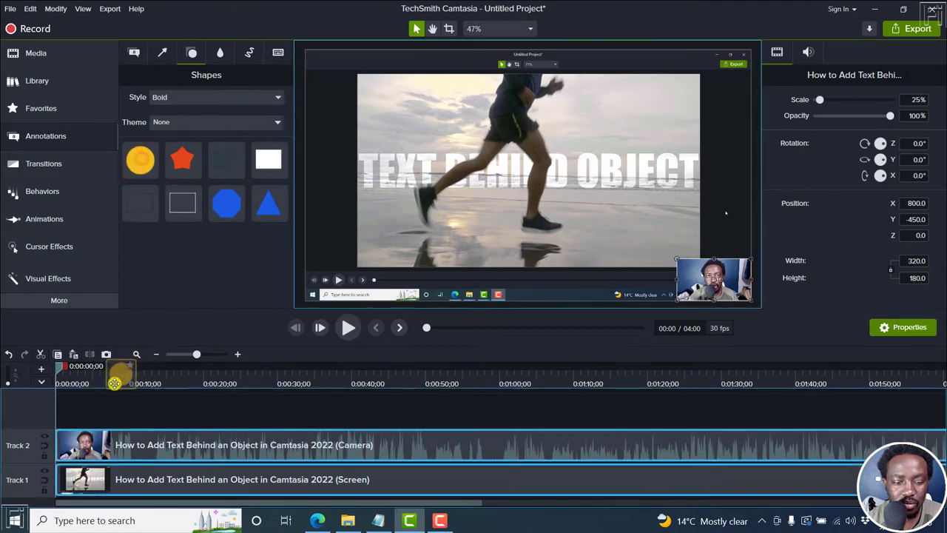
mouse_move(141, 158)
left_mouse_down()
mouse_move(50, 412)
mouse_move(582, 408)
left_mouse_up()
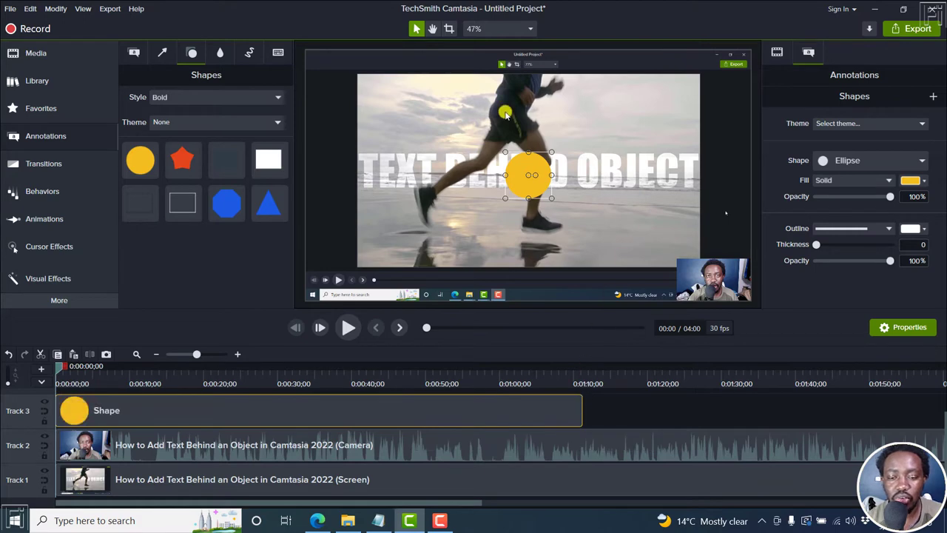
left_click(136, 354)
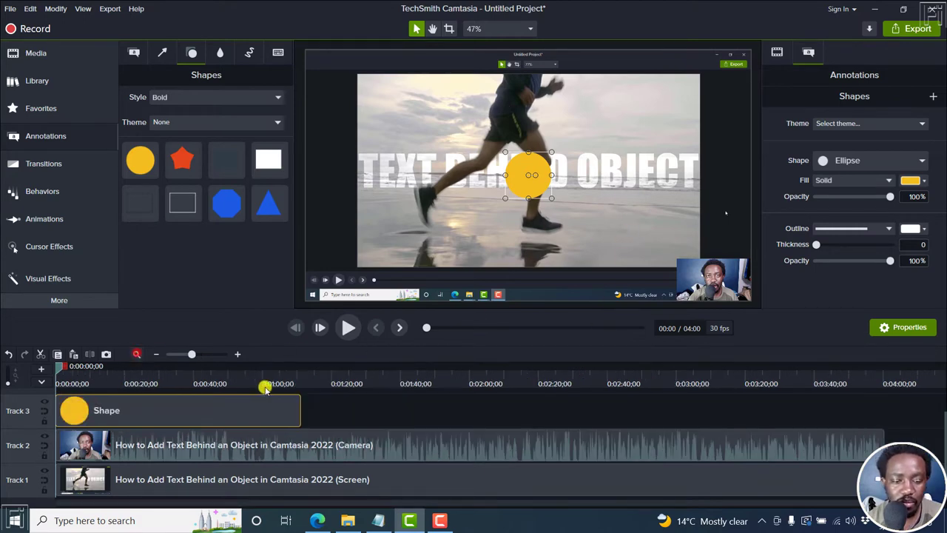
mouse_move(299, 408)
left_mouse_down()
mouse_move(835, 409)
mouse_move(885, 434)
mouse_move(895, 415)
left_mouse_up()
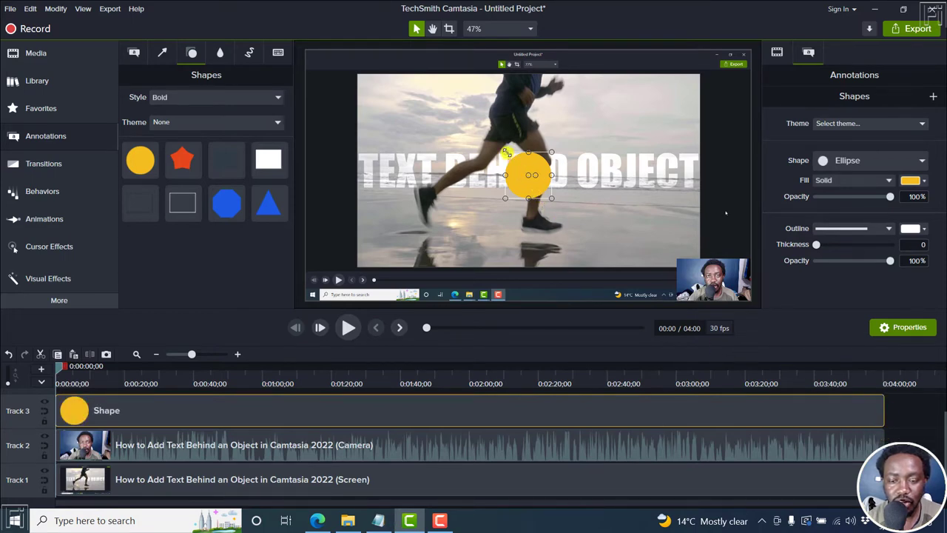
- Resize and position the yellow circle over the webcam face, keeping it at 100% opacity
mouse_move(505, 154)
left_mouse_down()
mouse_move(712, 255)
mouse_move(712, 272)
left_mouse_up()
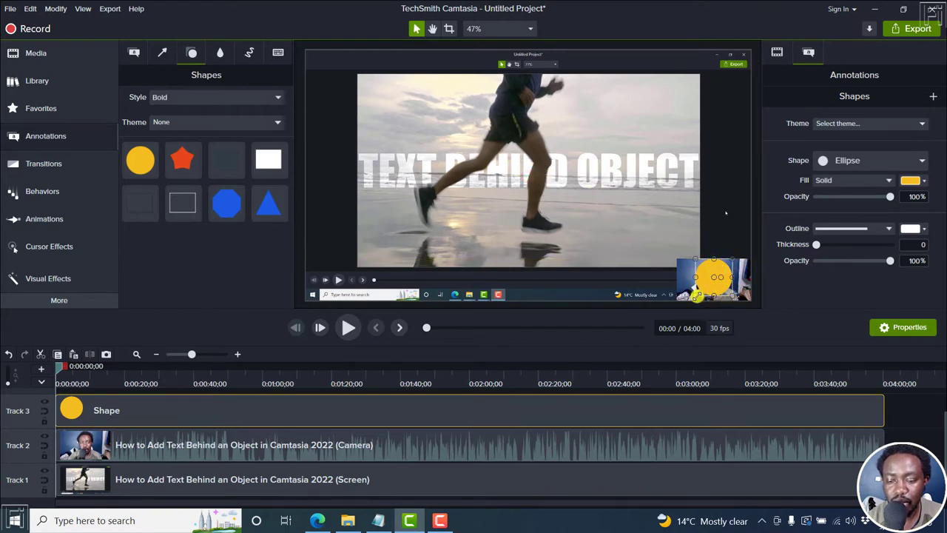
left_click_drag(696, 296, 690, 300)
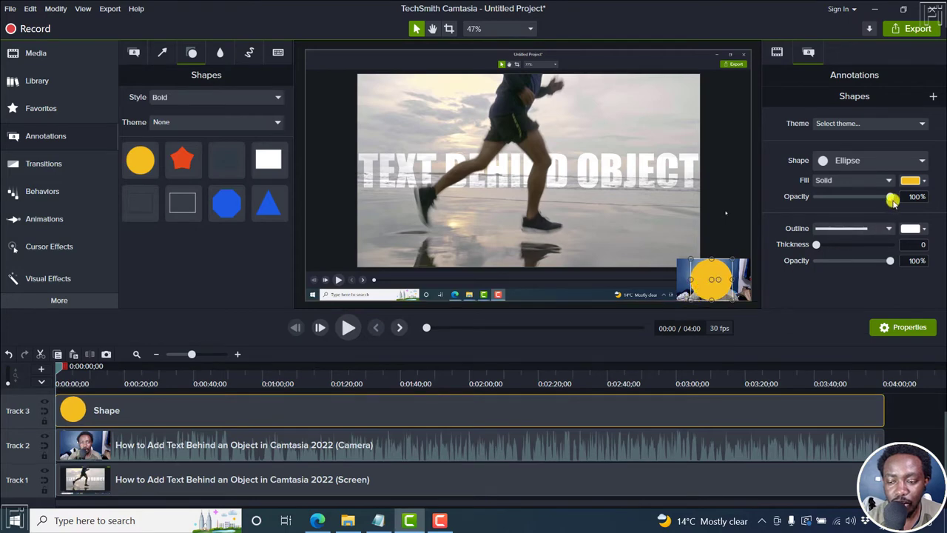
left_click_drag(892, 200, 879, 202)
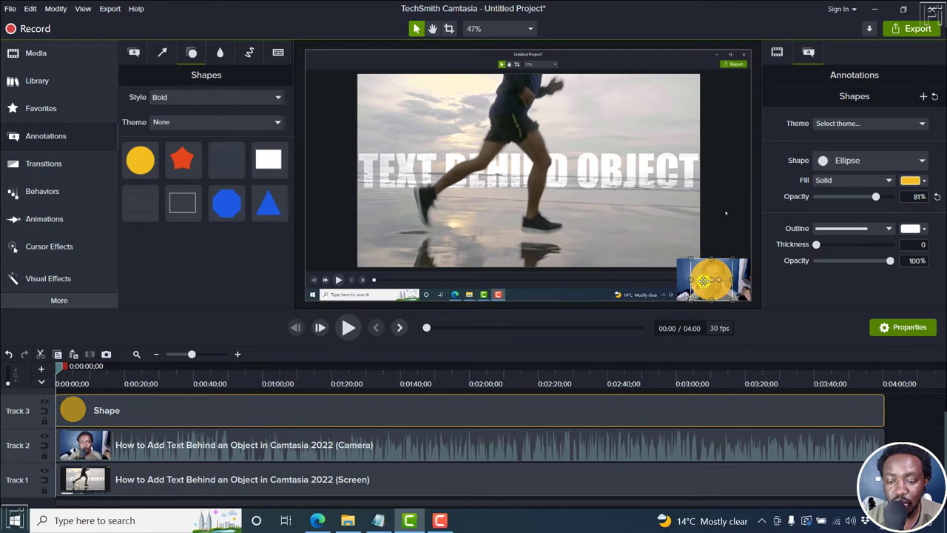
left_click_drag(704, 280, 707, 281)
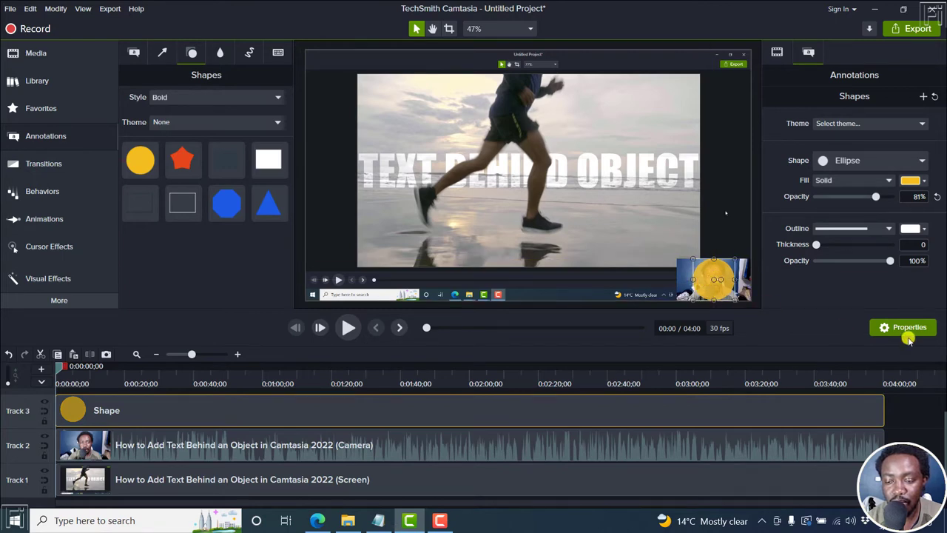
left_click_drag(876, 200, 894, 200)
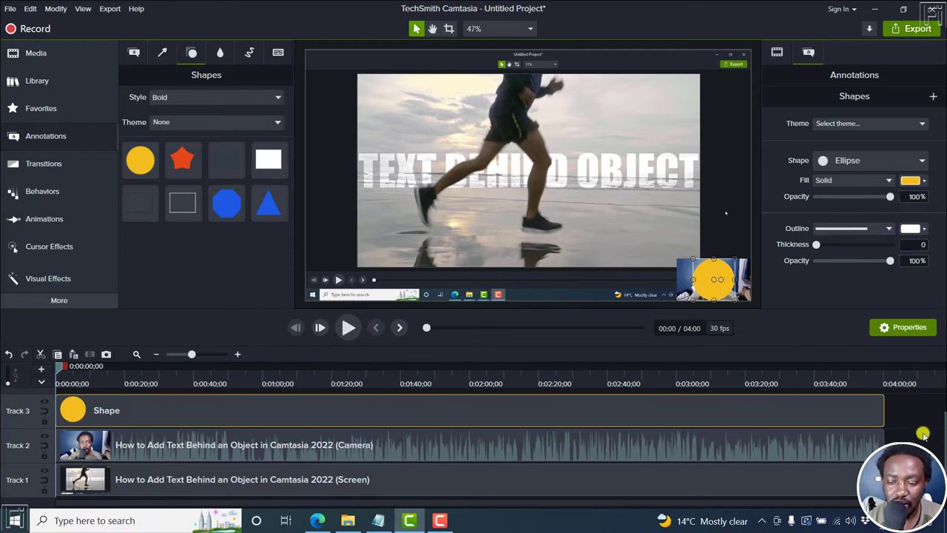
left_click(905, 415)
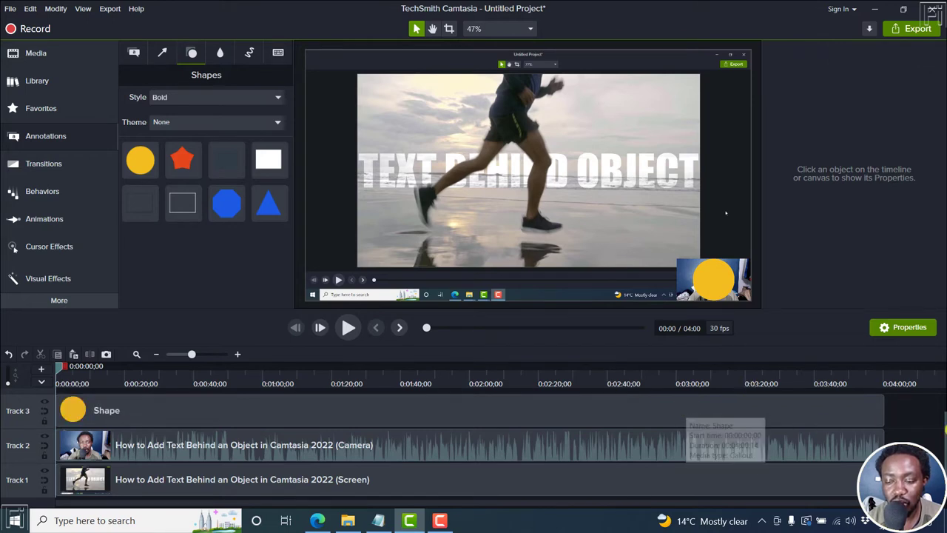
- Copy the Track 3 yellow circle and paste a duplicate onto Track 4
left_click_drag(262, 311, 258, 281)
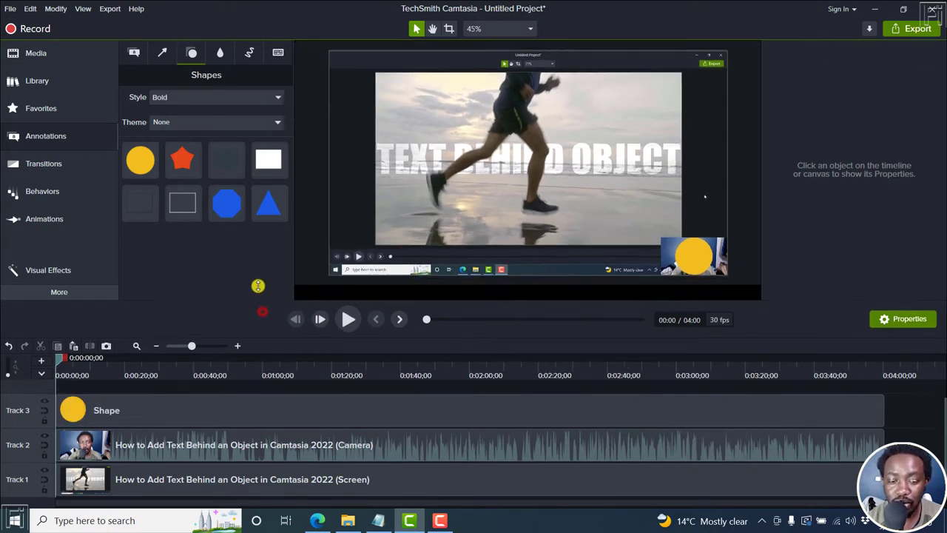
left_click(249, 406)
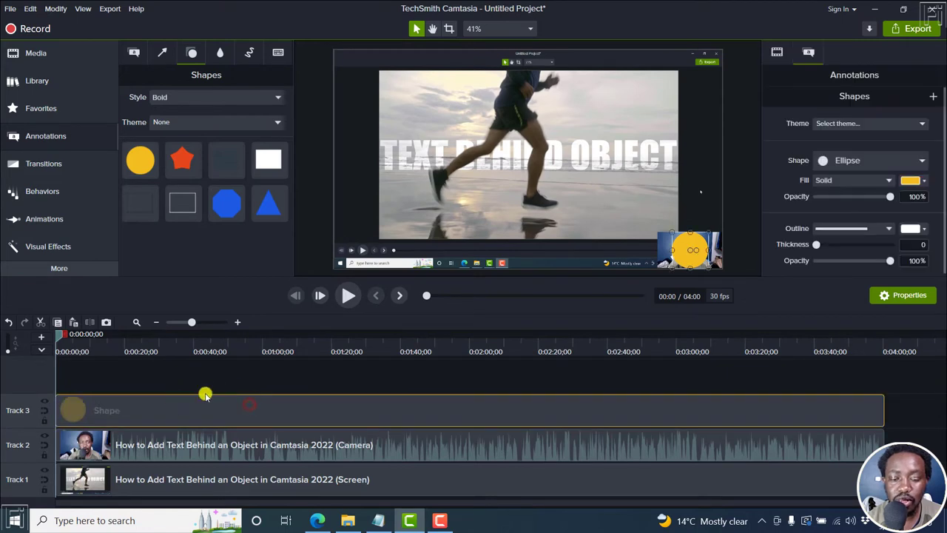
key("ctrl+c")
key("ctrl+v")
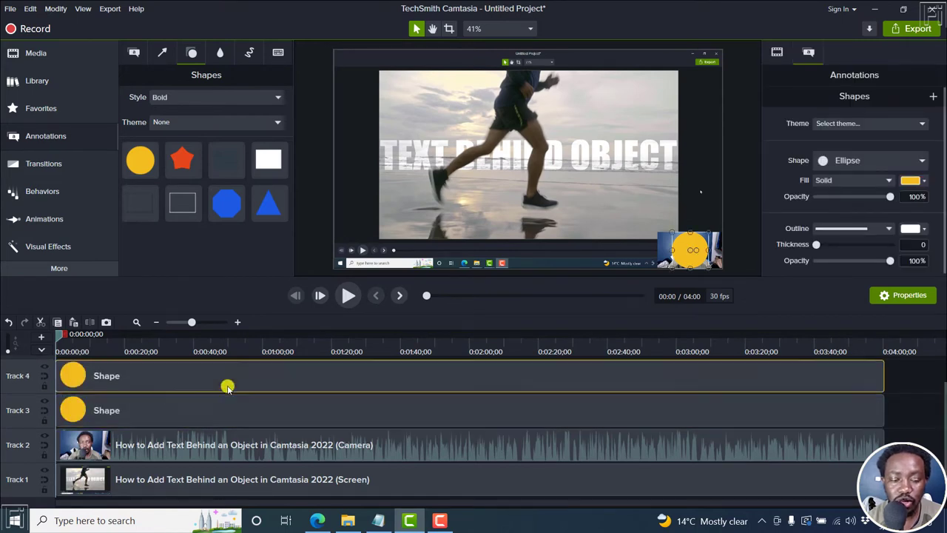
left_click(921, 395)
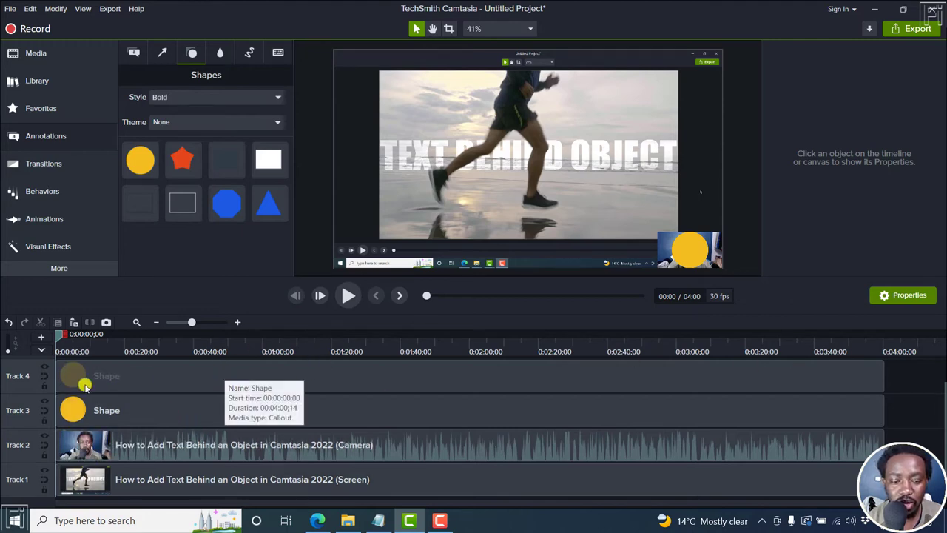
- Set Track 3's Track Matte Mode to Alpha so its circle crops the webcam
left_click(44, 403)
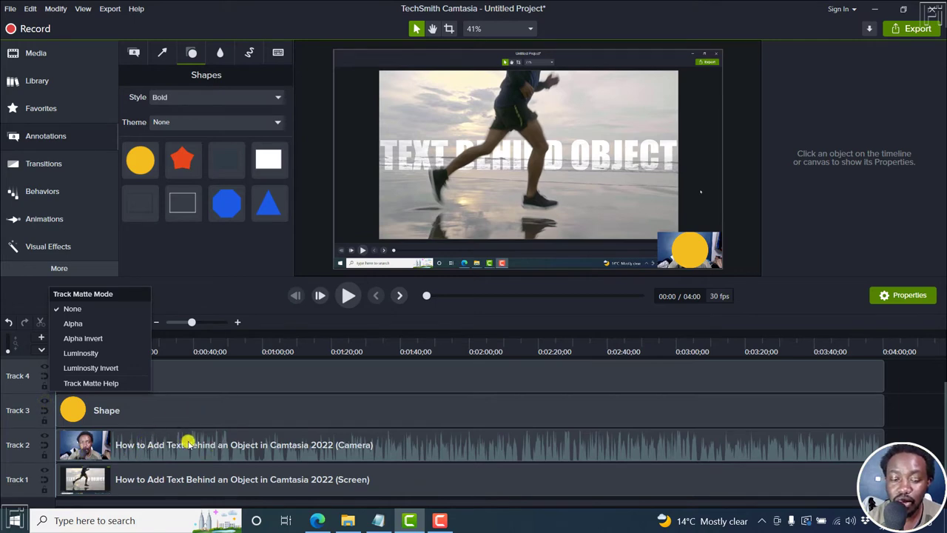
left_click(87, 324)
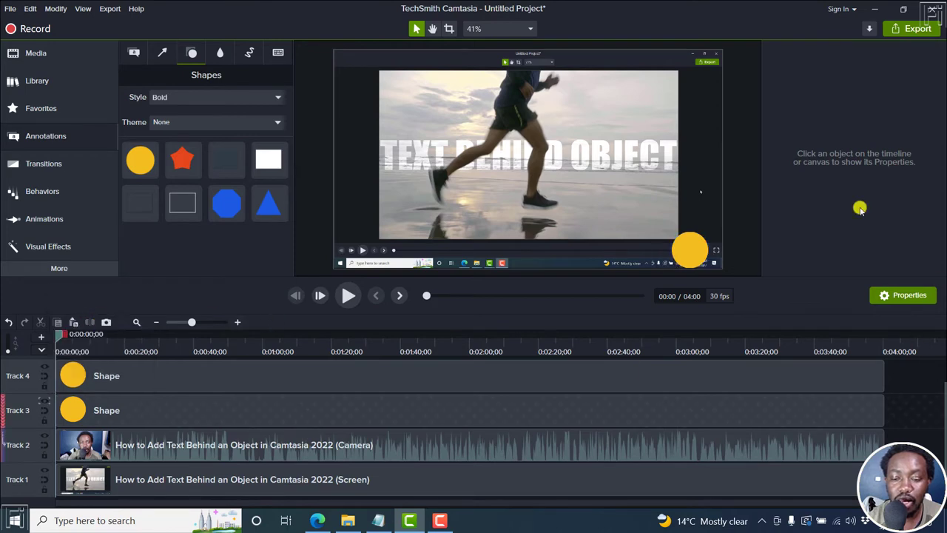
mouse_move(943, 433)
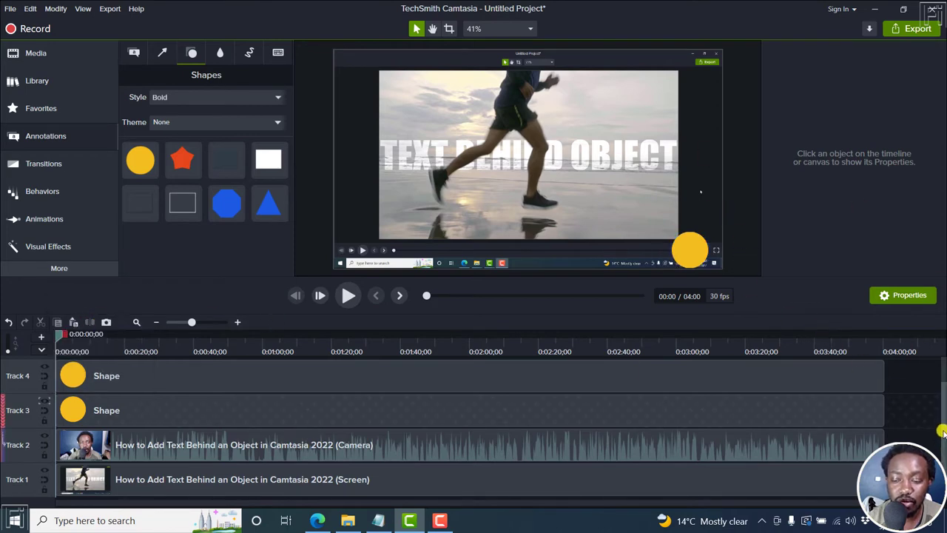
left_click_drag(942, 432, 942, 391)
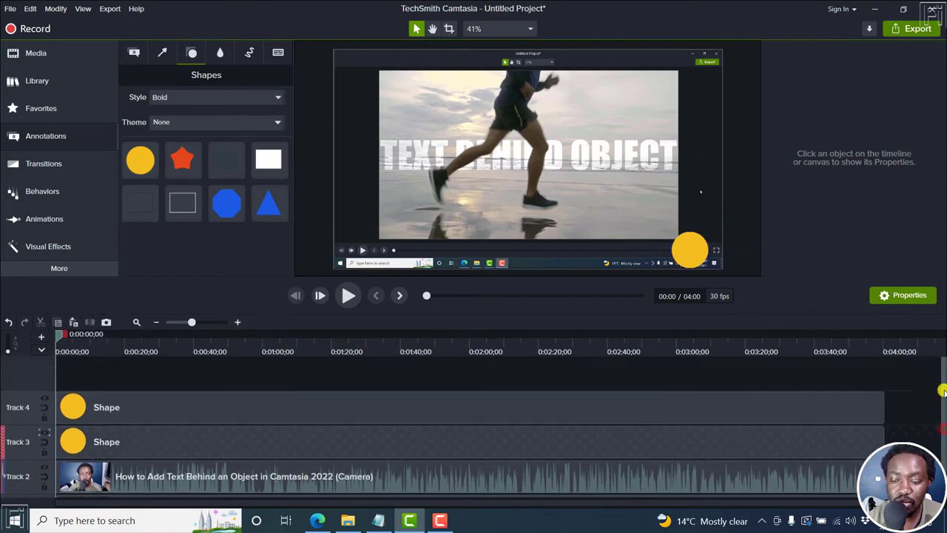
- Give the Track 4 circle a white outline about 6 thick and enlarge the preview area
left_click(747, 399)
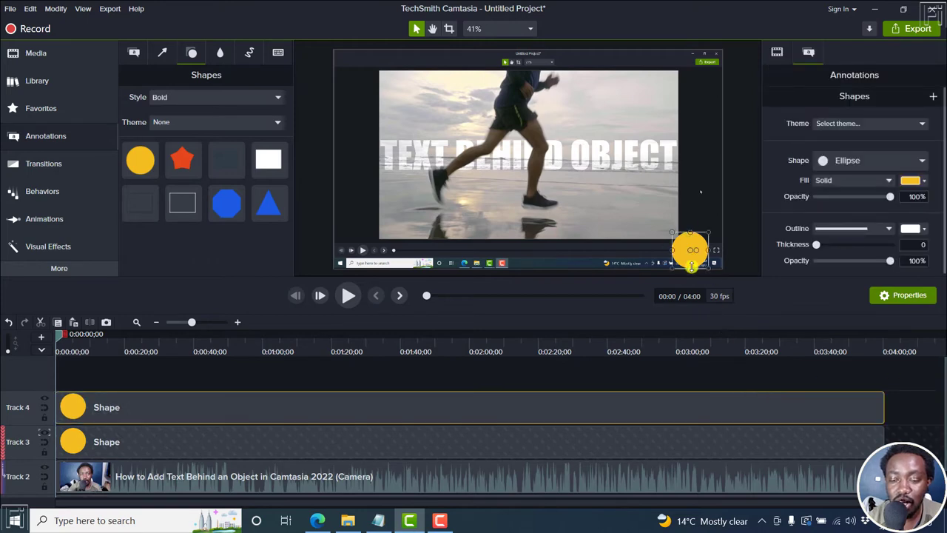
mouse_move(252, 398)
left_mouse_down()
mouse_move(214, 397)
mouse_move(817, 244)
left_mouse_up()
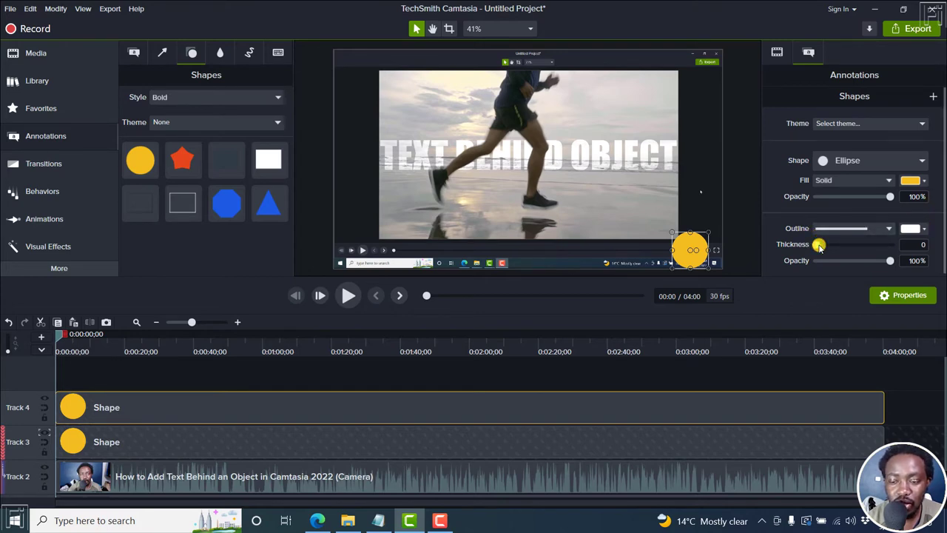
left_click_drag(819, 246, 824, 246)
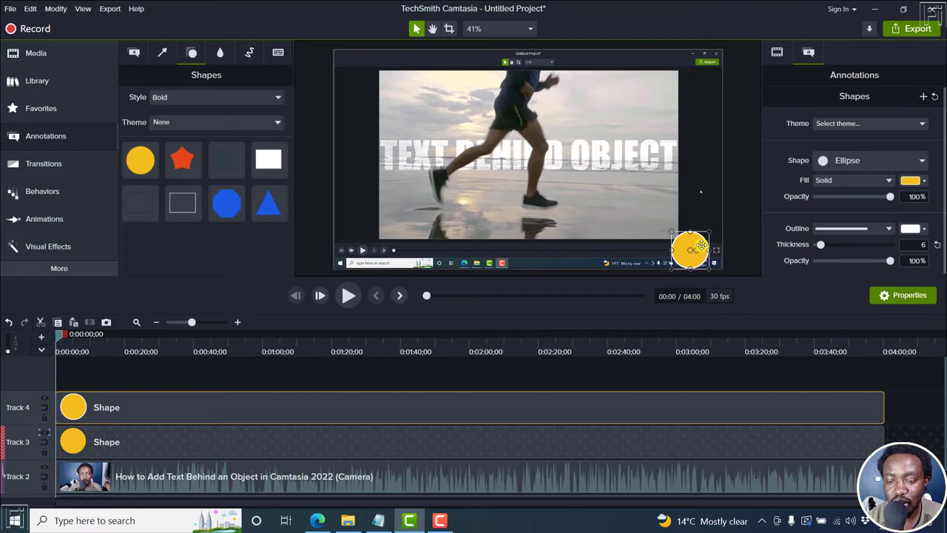
left_click(248, 279)
mouse_move(248, 315)
left_mouse_down()
mouse_move(253, 341)
mouse_move(240, 283)
left_mouse_up()
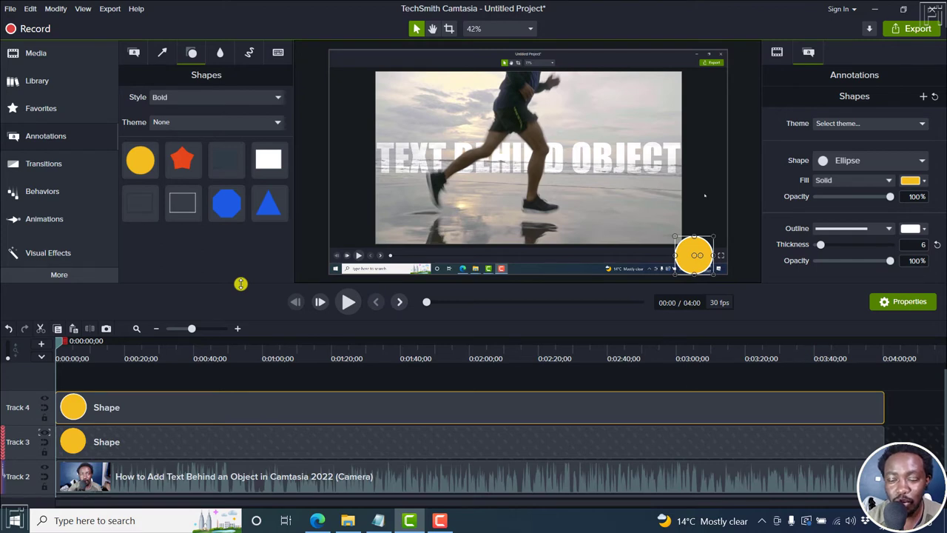
- Apply Remove a Color to the Track 4 circle, eyedropping its yellow as the removed colour
left_click(35, 252)
scroll(288, 170, "down", 1)
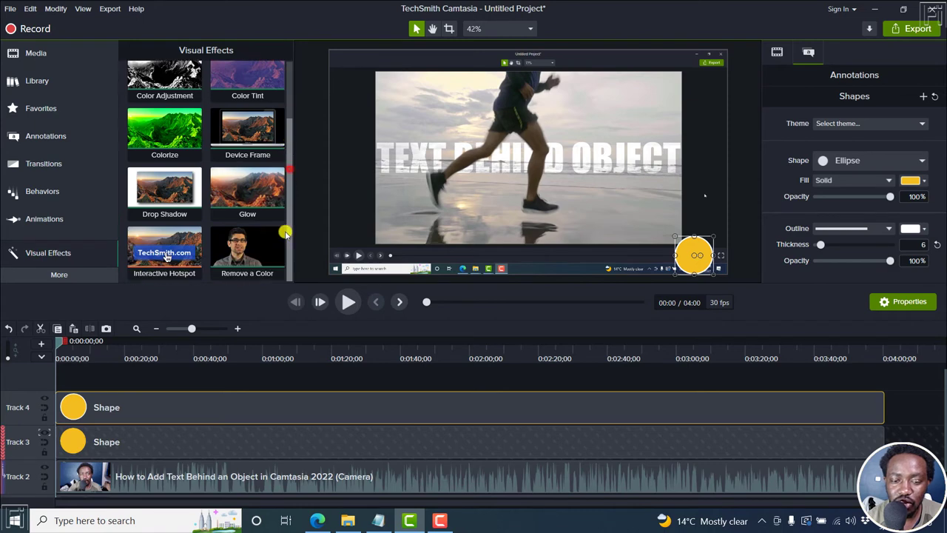
mouse_move(247, 251)
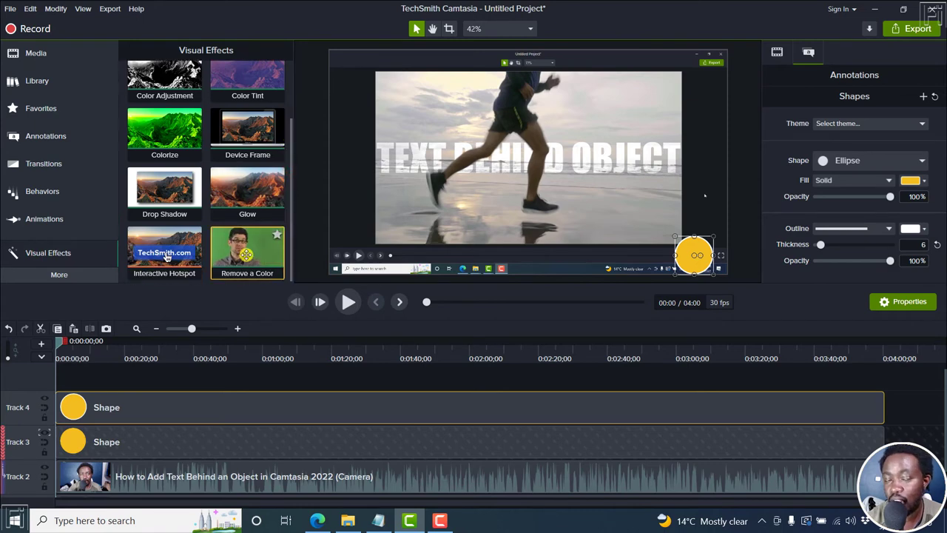
left_click_drag(246, 254, 164, 407)
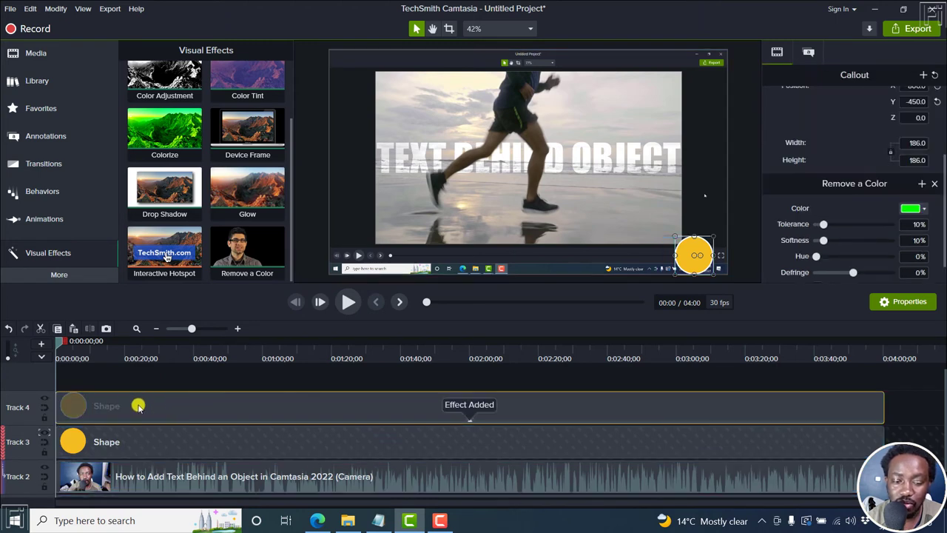
left_click(924, 209)
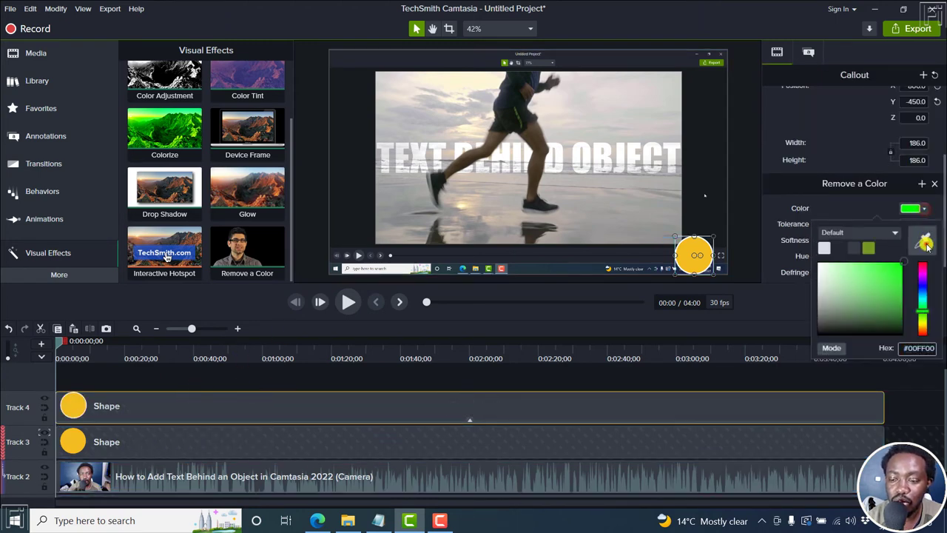
left_click(921, 239)
left_click(691, 249)
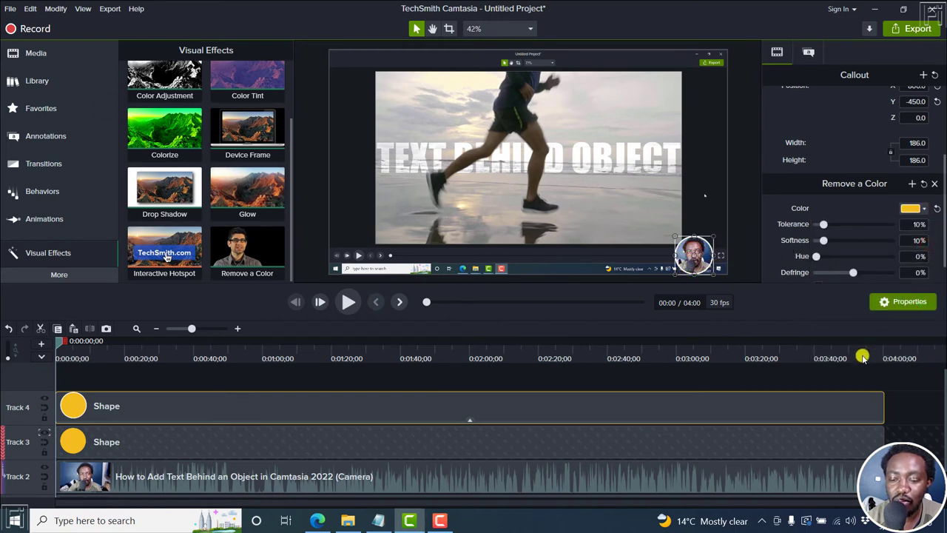
left_click(851, 376)
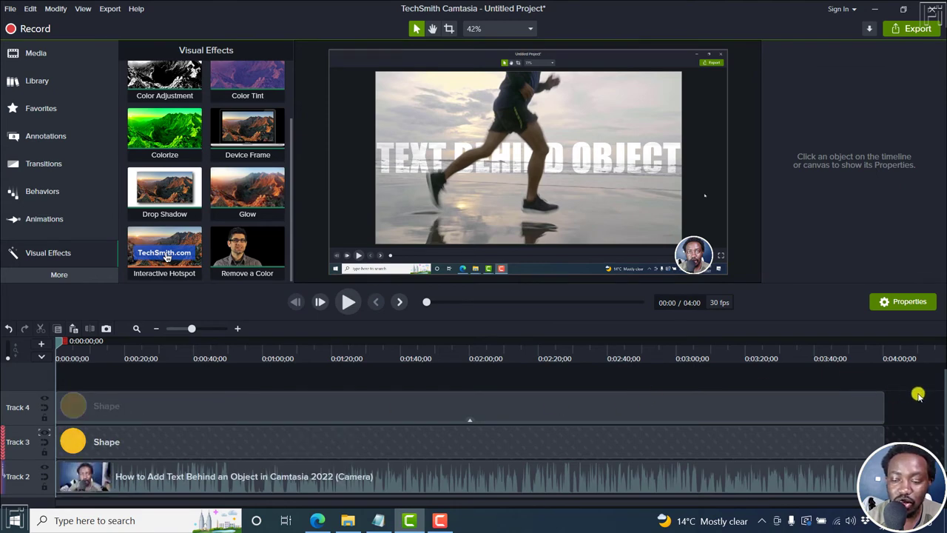
- Group the camera clip and both circles into Group 1 and set the track matte to None
left_click_drag(920, 396, 827, 475)
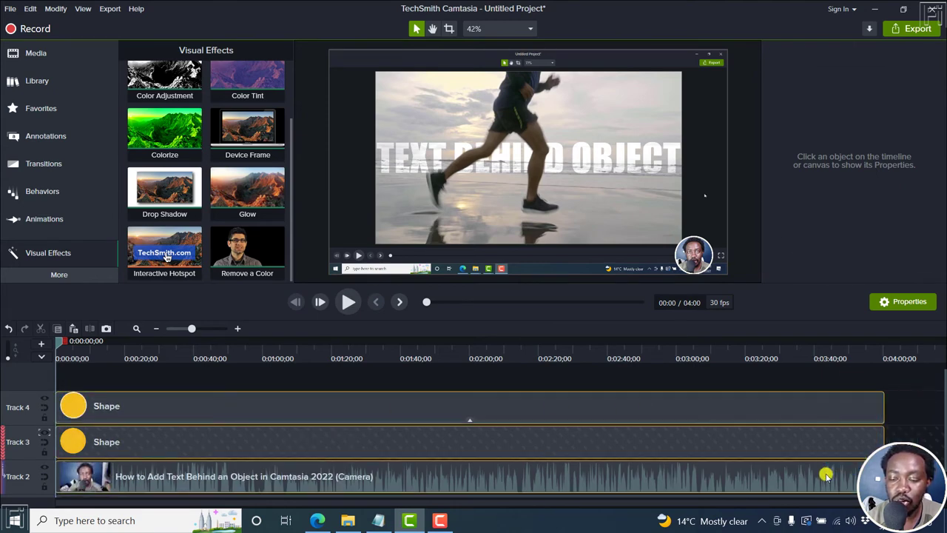
scroll(941, 419, "down", 1)
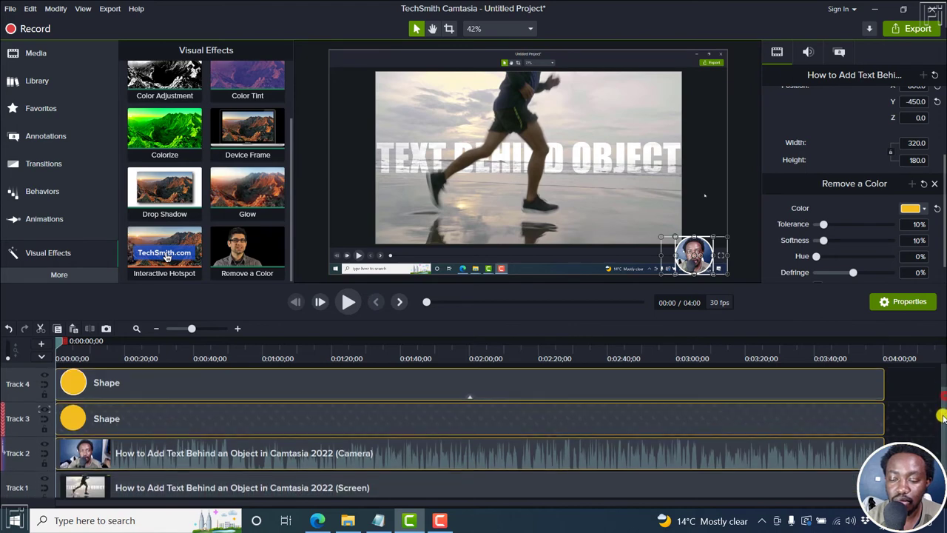
scroll(941, 419, "down", 1)
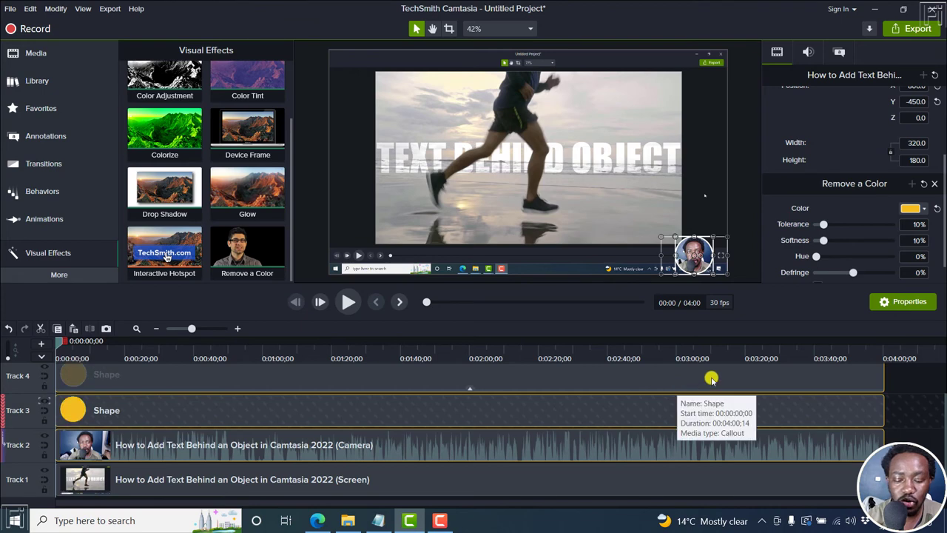
key("ctrl+g")
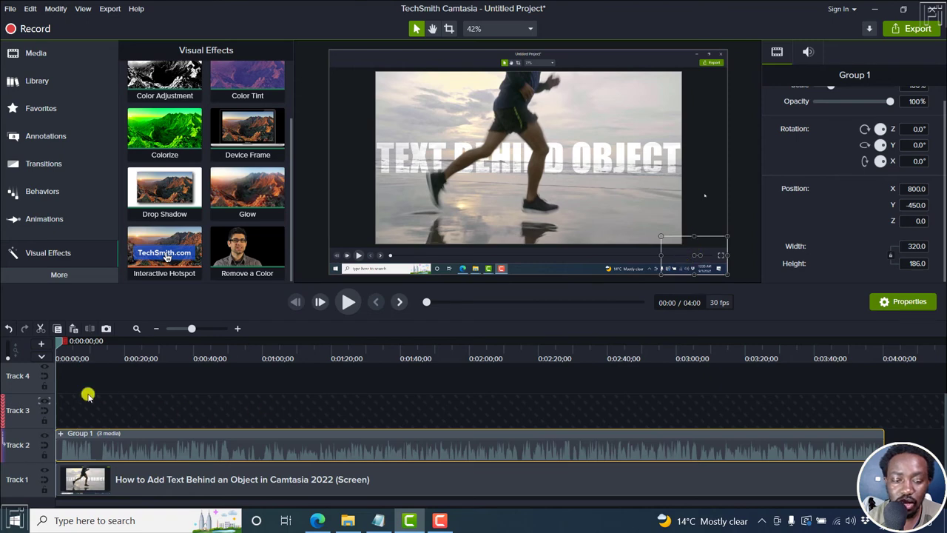
left_click(45, 402)
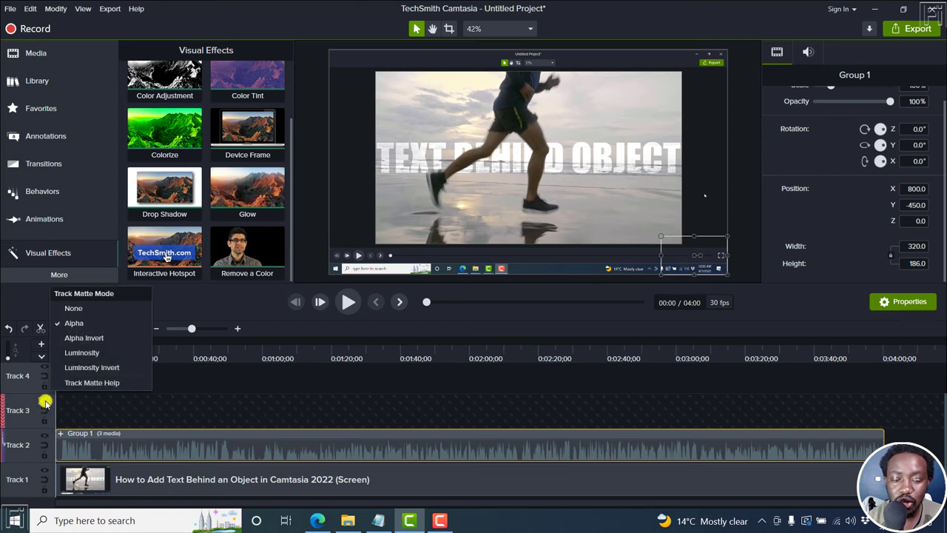
left_click(77, 307)
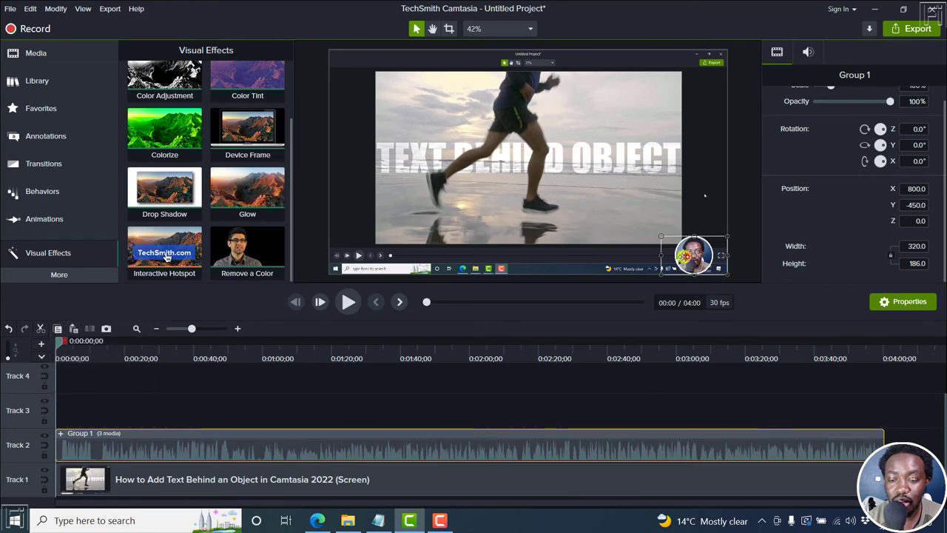
- Crop the webcam group's sides to the bordered circle and move it to the bottom-right corner
left_click_drag(684, 255, 552, 202)
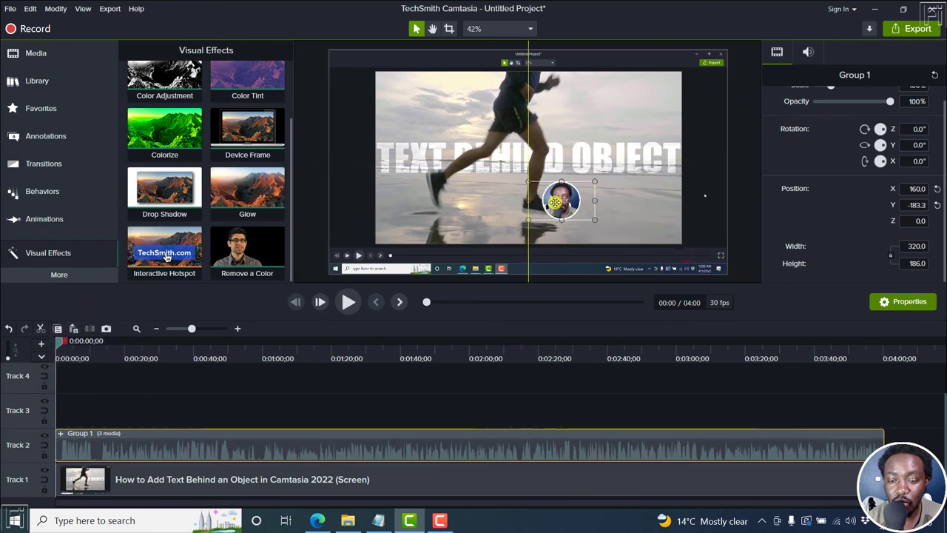
left_click(455, 28)
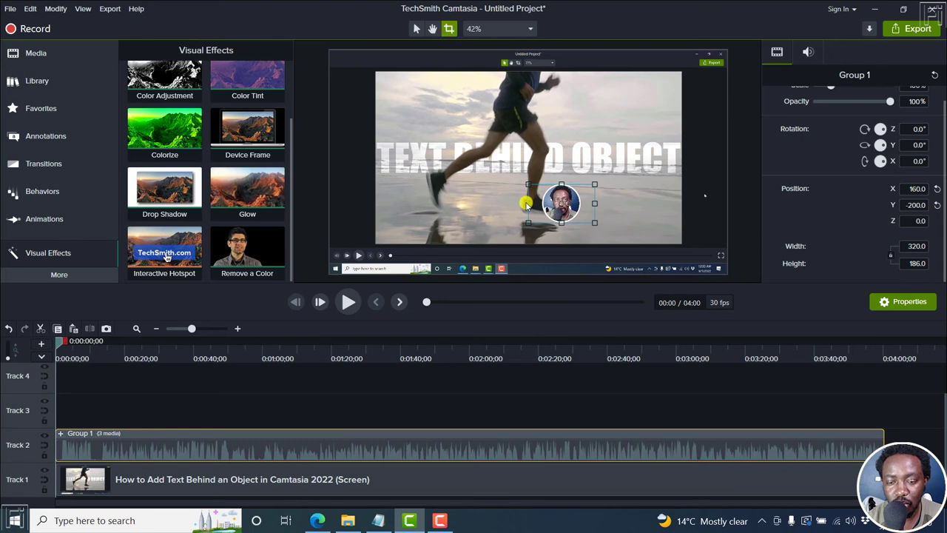
left_click_drag(531, 202, 539, 202)
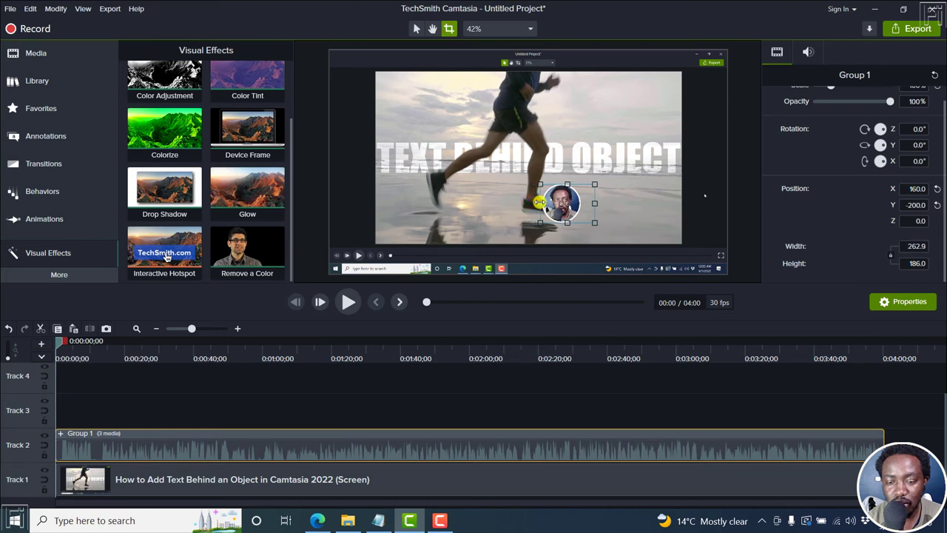
mouse_move(539, 202)
left_mouse_down()
mouse_move(581, 201)
mouse_move(710, 251)
left_mouse_up()
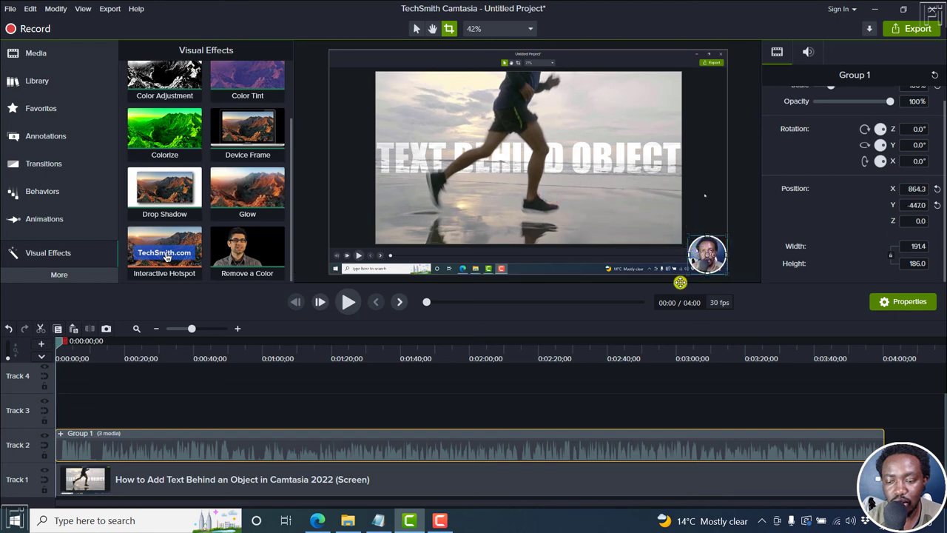
left_click(568, 406)
key("ctrl+s")
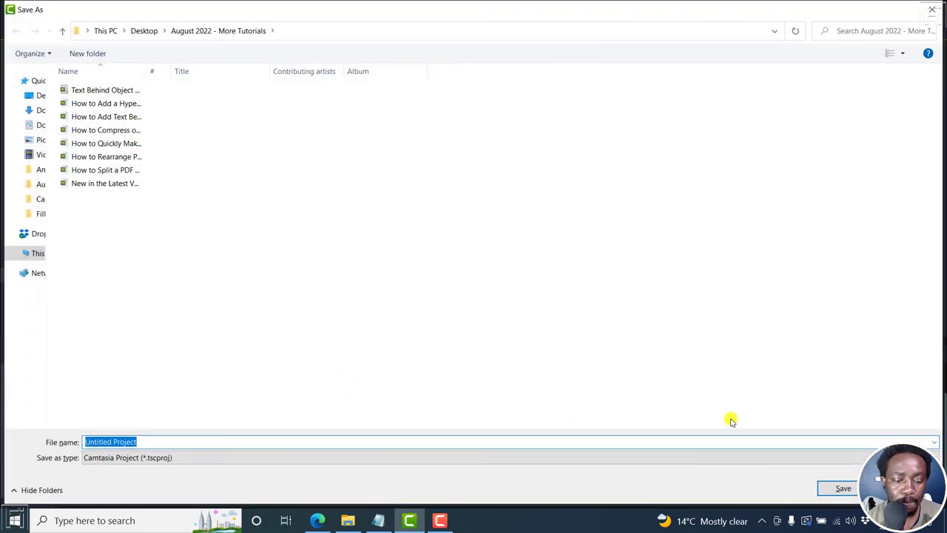
key("Escape")
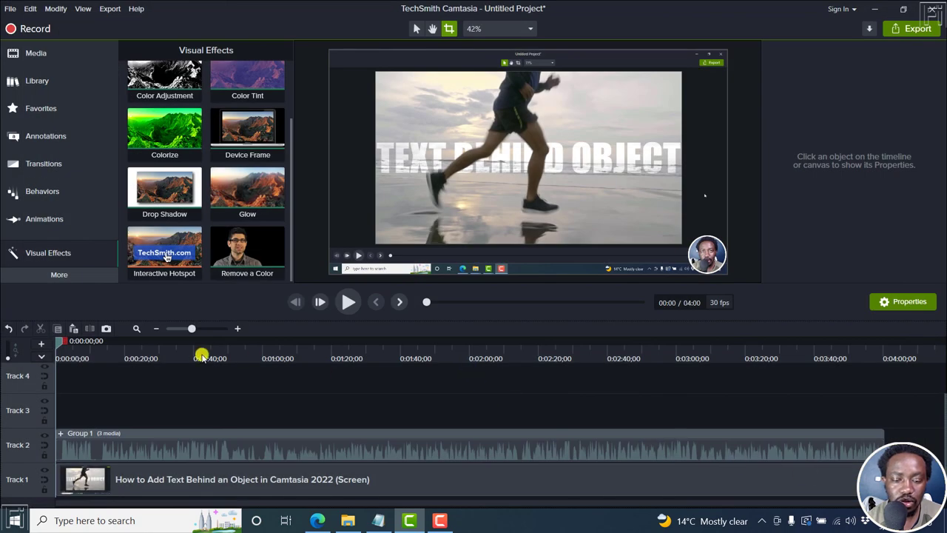
- Delete the opening 13 seconds across all tracks, leaving 3:47, then play back the result
left_click(239, 329)
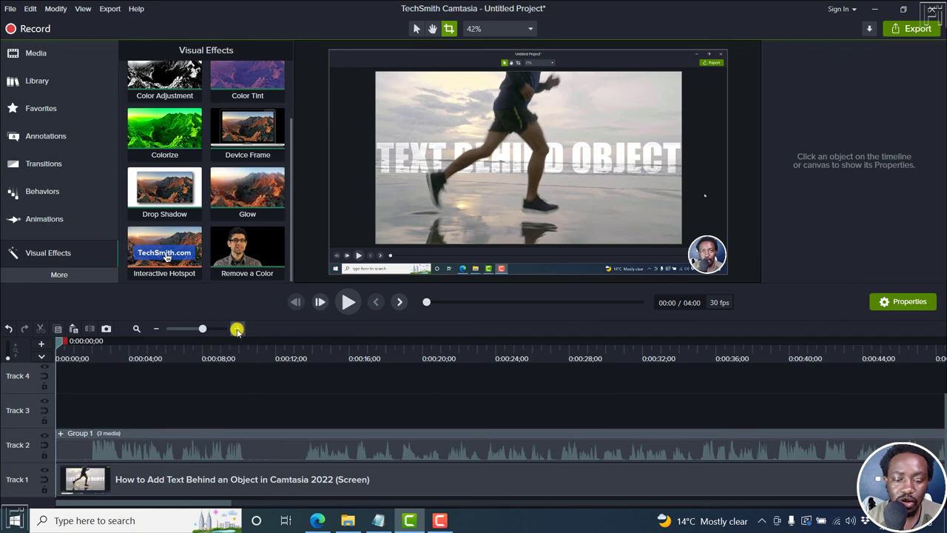
left_click_drag(70, 343, 310, 380)
key("Delete")
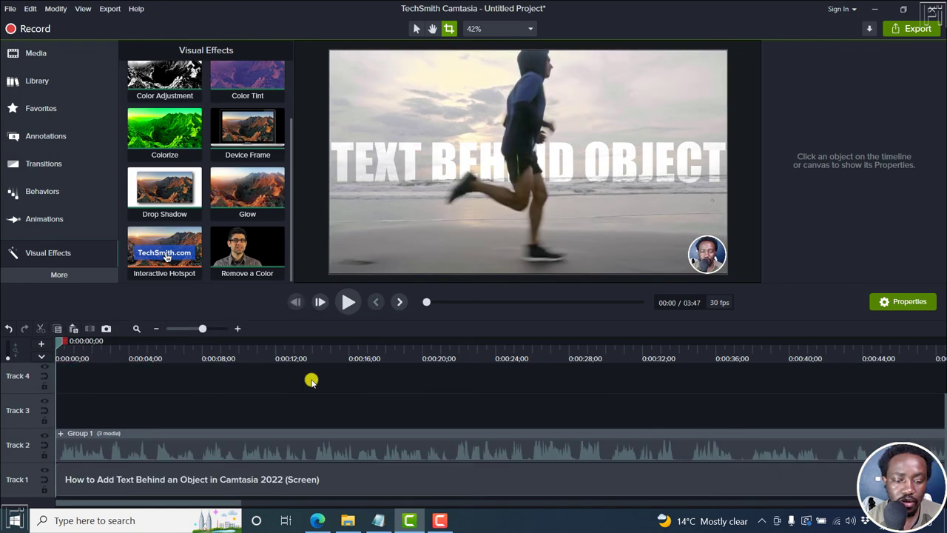
key("space")
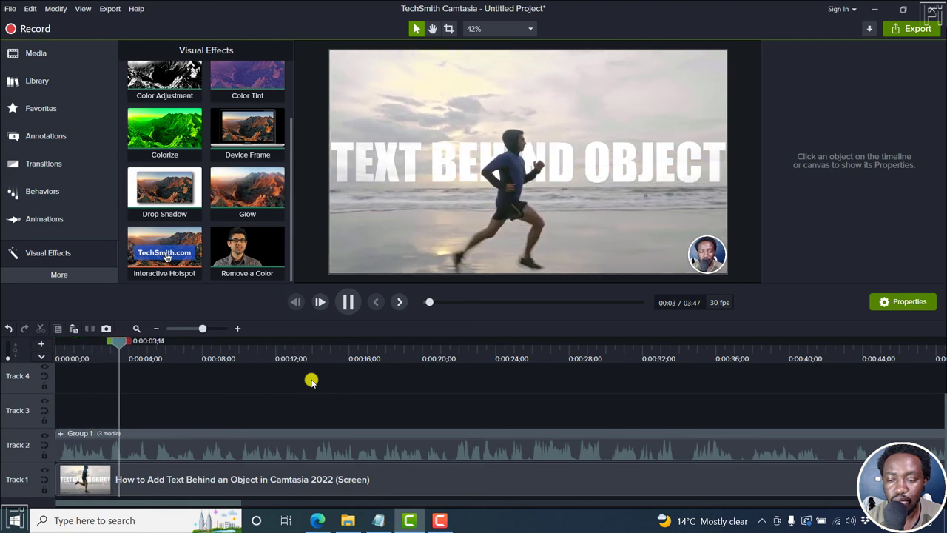
key("space")
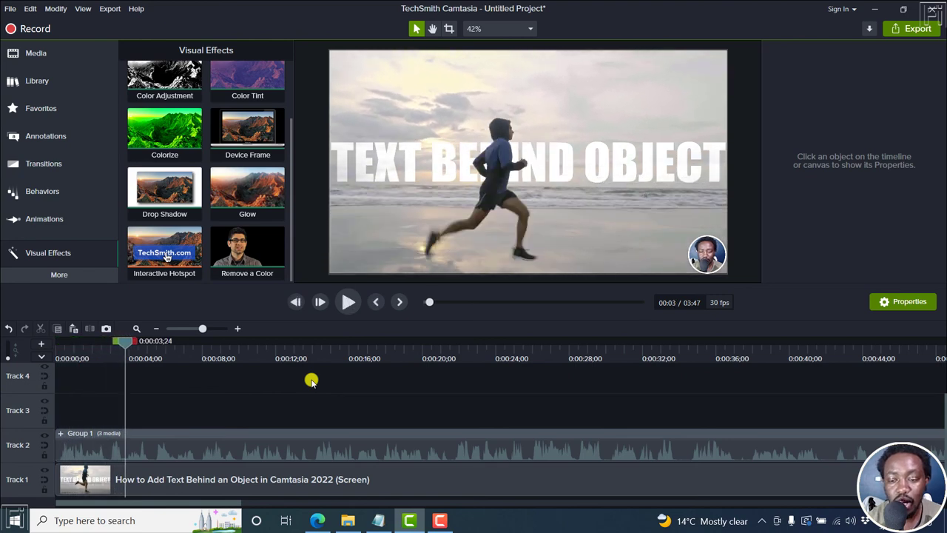